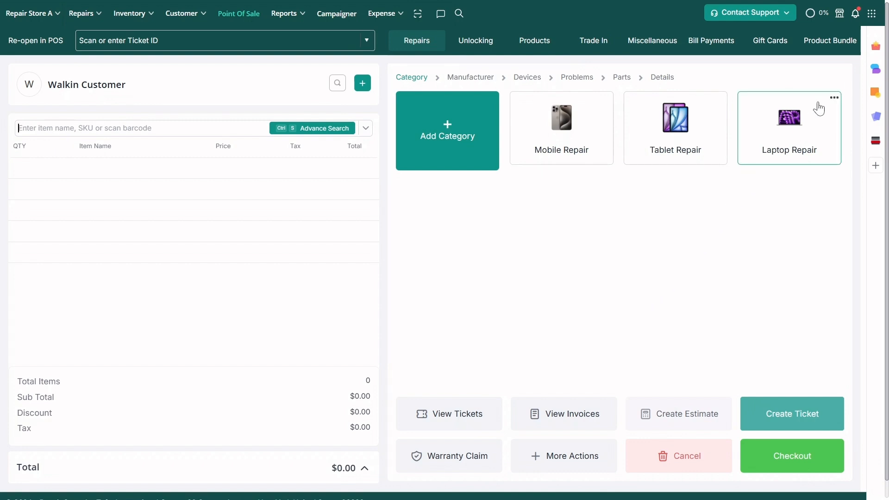
- Open the profile of the employee with the Technician role for editing from the store's employee management settings
{"action": "left_click", "coordinate": [873, 15]}
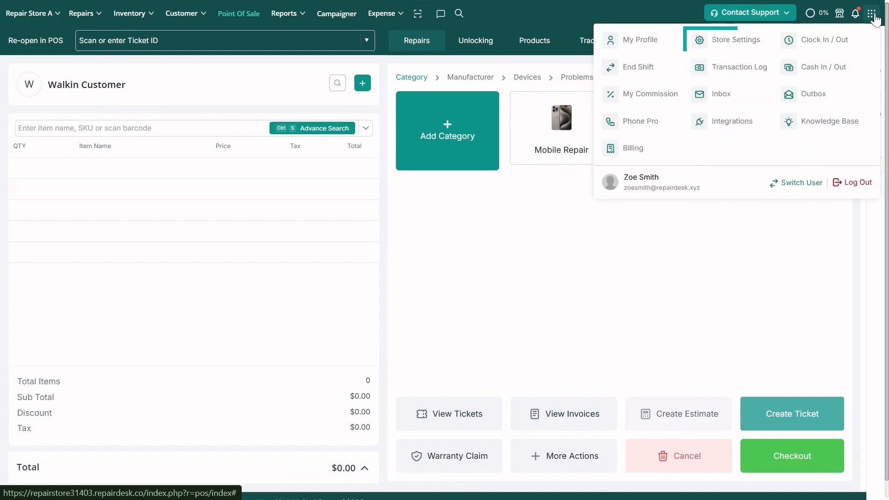
{"action": "left_click", "coordinate": [728, 42]}
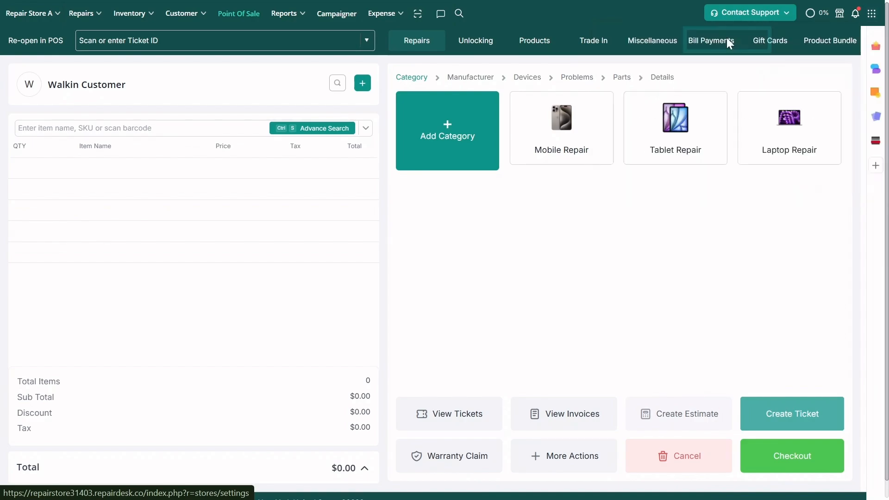
{"action": "left_click", "coordinate": [100, 110]}
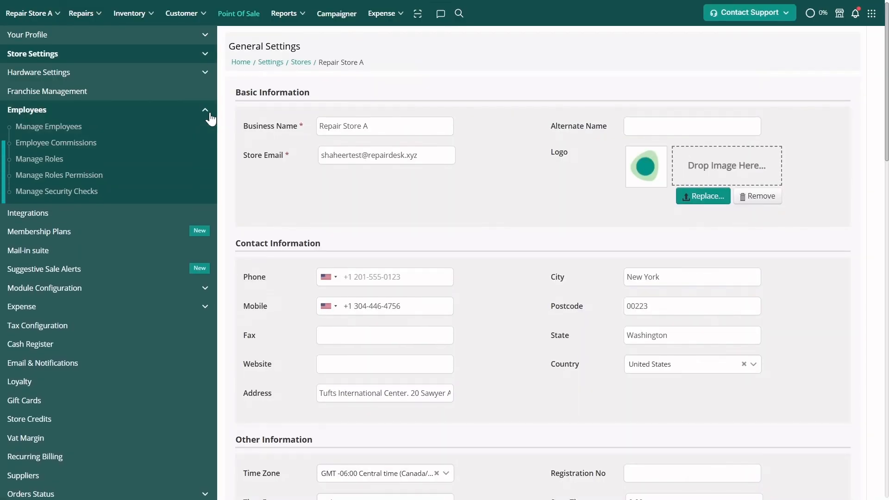
{"action": "left_click", "coordinate": [85, 125]}
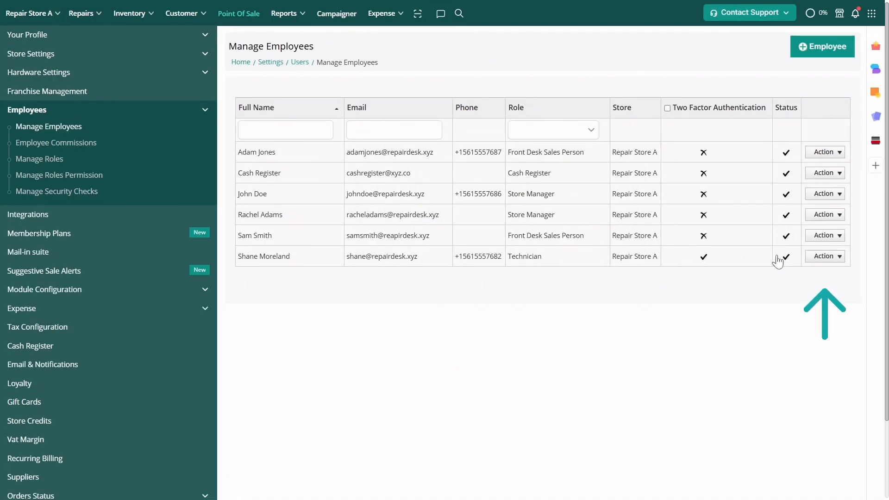
{"action": "left_click", "coordinate": [823, 258]}
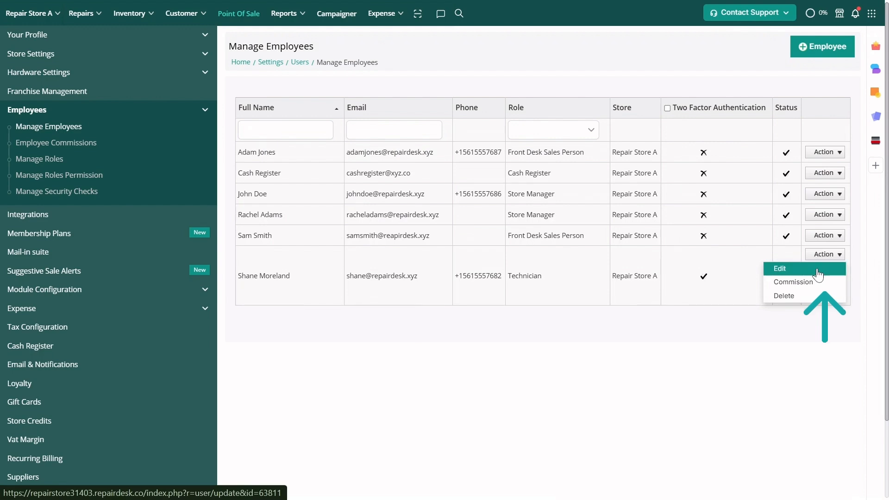
{"action": "left_click", "coordinate": [781, 268]}
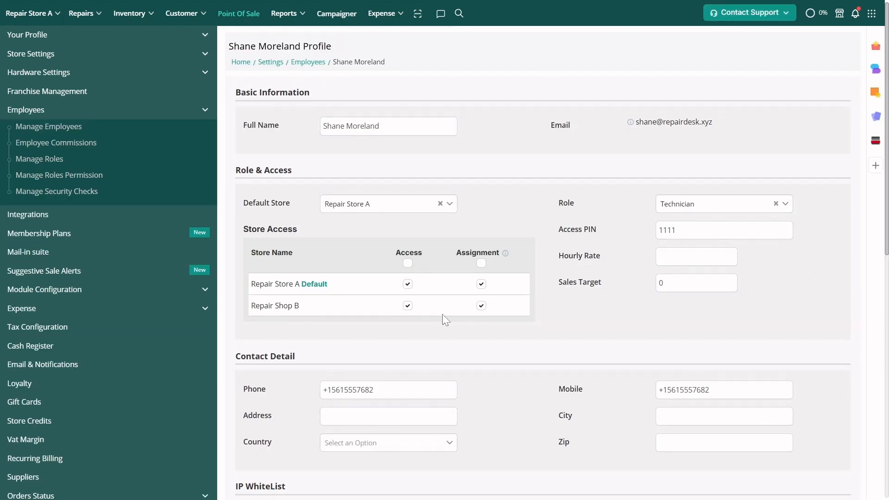
- Enable Monday through Friday as working days in the employee's payroll information
{"action": "scroll", "coordinate": [443, 314], "scroll_direction": "down", "scroll_amount": 10}
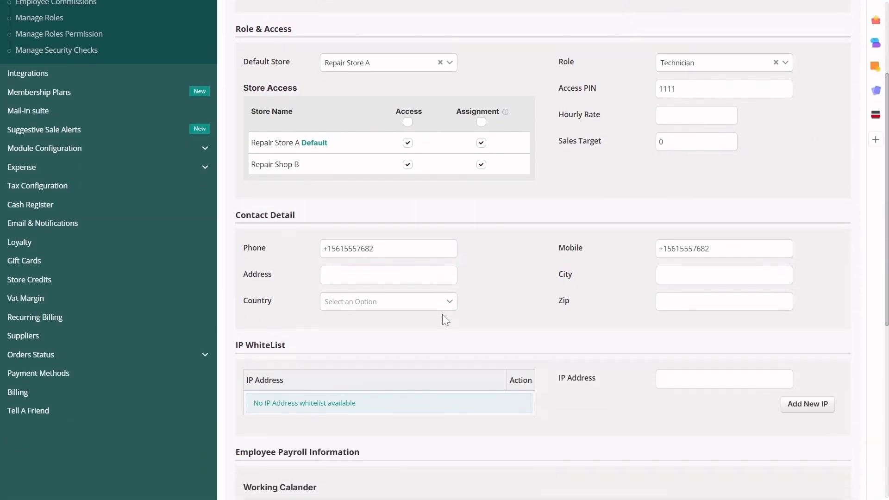
{"action": "scroll", "coordinate": [442, 314], "scroll_direction": "down", "scroll_amount": 2}
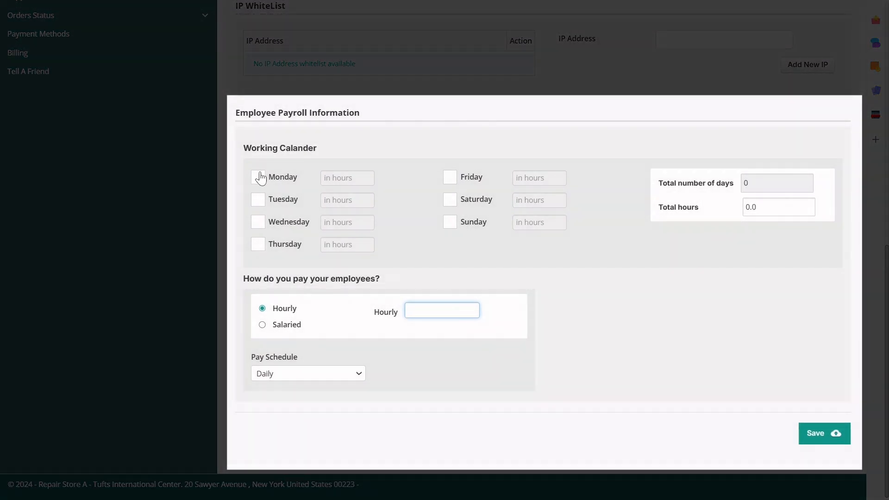
{"action": "left_click", "coordinate": [258, 178]}
{"action": "left_click", "coordinate": [258, 200]}
{"action": "left_click", "coordinate": [258, 222]}
{"action": "left_click", "coordinate": [258, 244]}
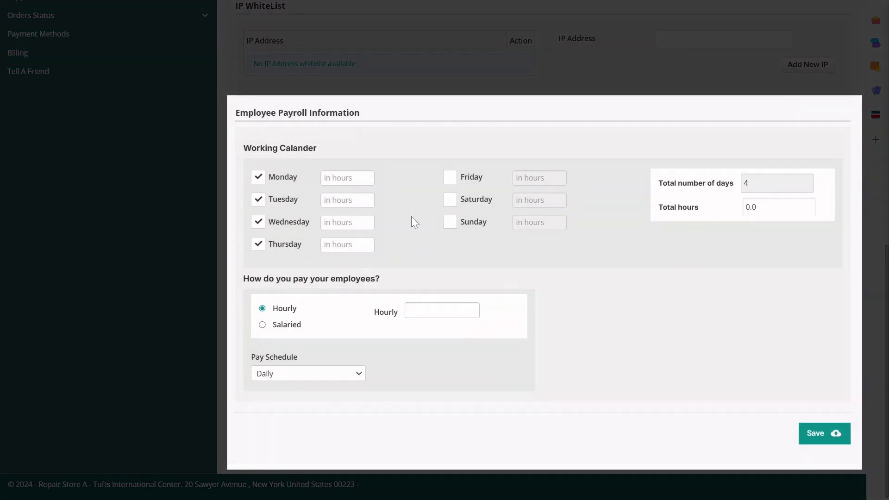
{"action": "left_click", "coordinate": [450, 177]}
- Set the working hours to 6 for each day from Monday to Friday
{"action": "left_click", "coordinate": [348, 179]}
{"action": "type", "text": "6"}
{"action": "left_click", "coordinate": [348, 200]}
{"action": "type", "text": "6"}
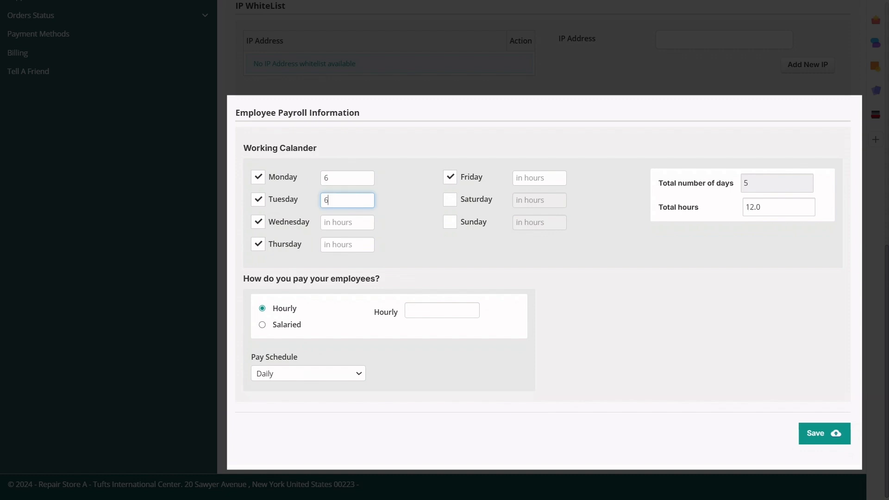
{"action": "left_click", "coordinate": [347, 223]}
{"action": "type", "text": "6"}
{"action": "left_click", "coordinate": [347, 245]}
{"action": "type", "text": "6"}
{"action": "left_click", "coordinate": [537, 178]}
{"action": "type", "text": "6"}
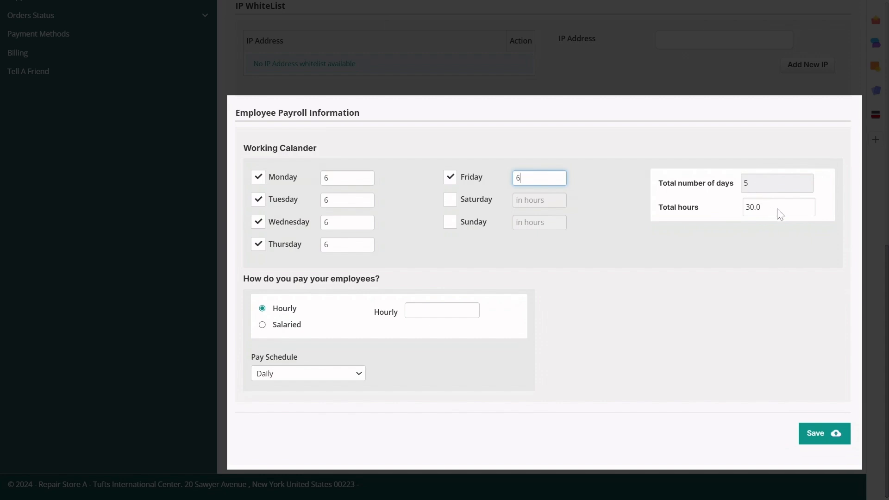
- Set the employee's pay to Salaried with a salary of 140 on a Daily pay schedule, and save the profile
{"action": "left_click", "coordinate": [262, 308]}
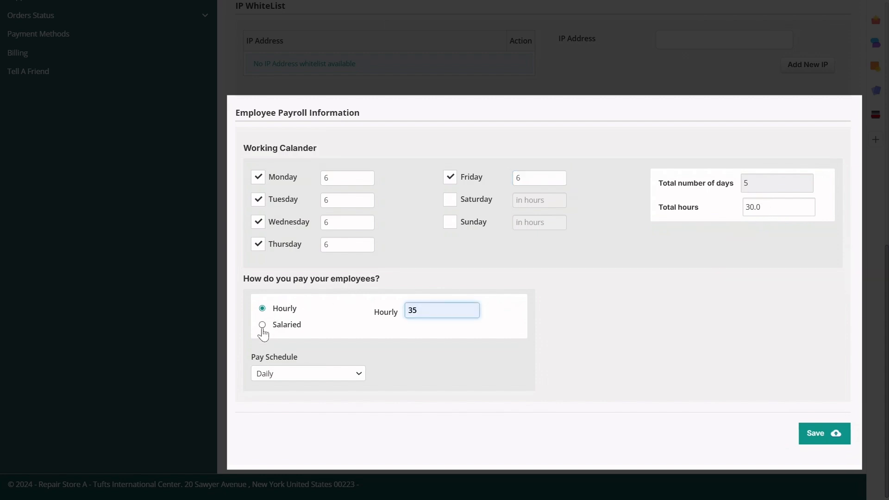
{"action": "left_click", "coordinate": [262, 325]}
{"action": "left_click", "coordinate": [440, 311]}
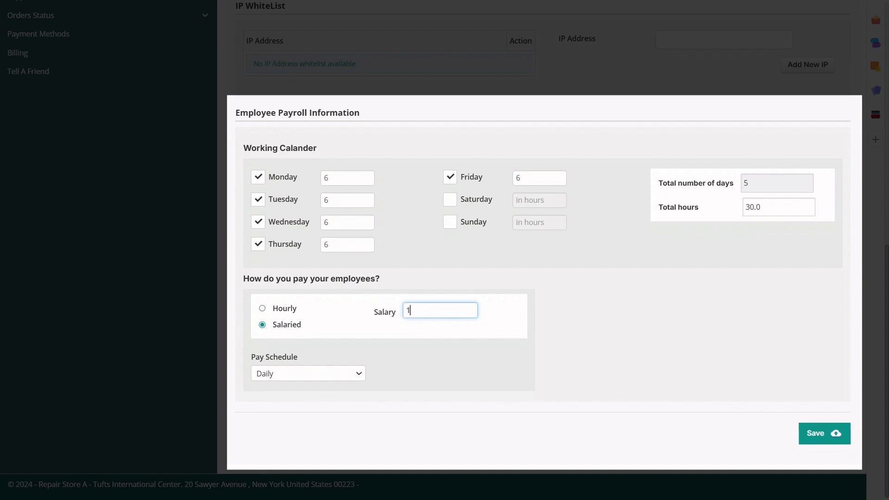
{"action": "type", "text": "140"}
{"action": "left_click", "coordinate": [429, 351]}
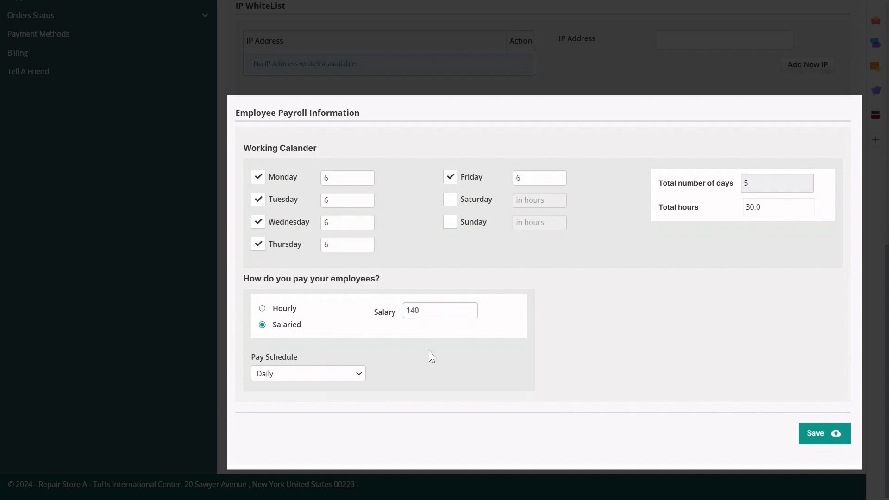
{"action": "left_click", "coordinate": [343, 373]}
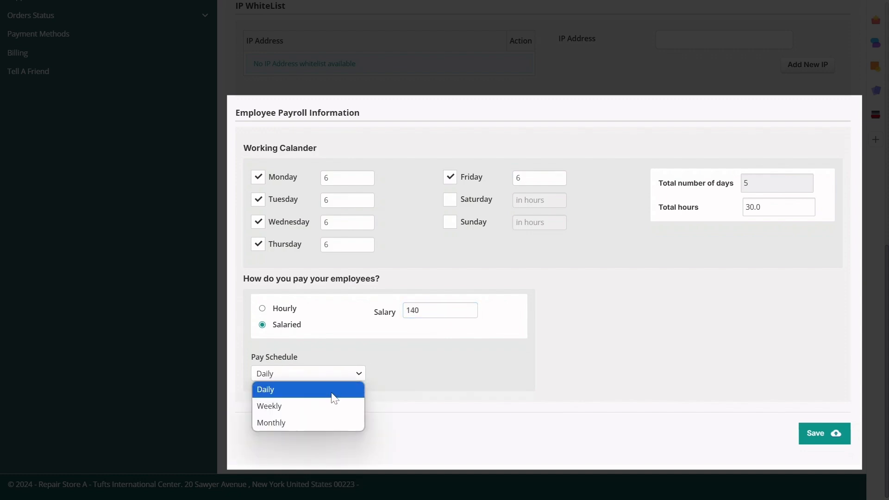
{"action": "left_click", "coordinate": [320, 389]}
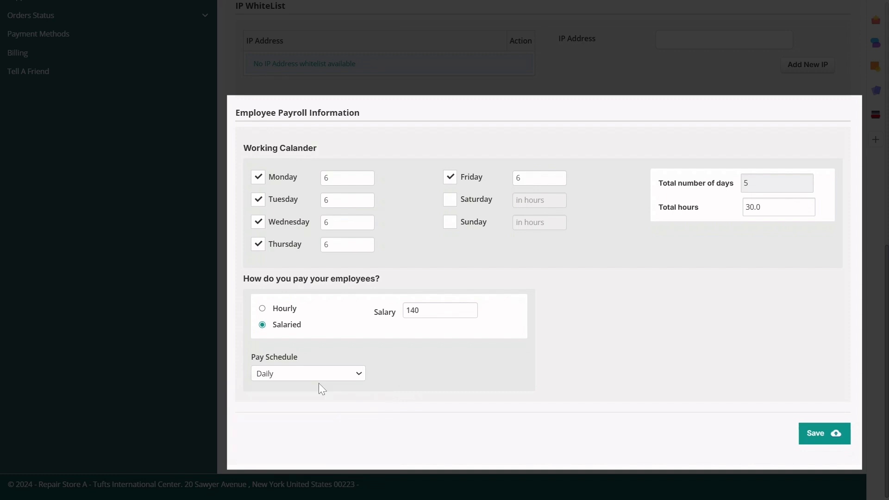
{"action": "left_click", "coordinate": [819, 434]}
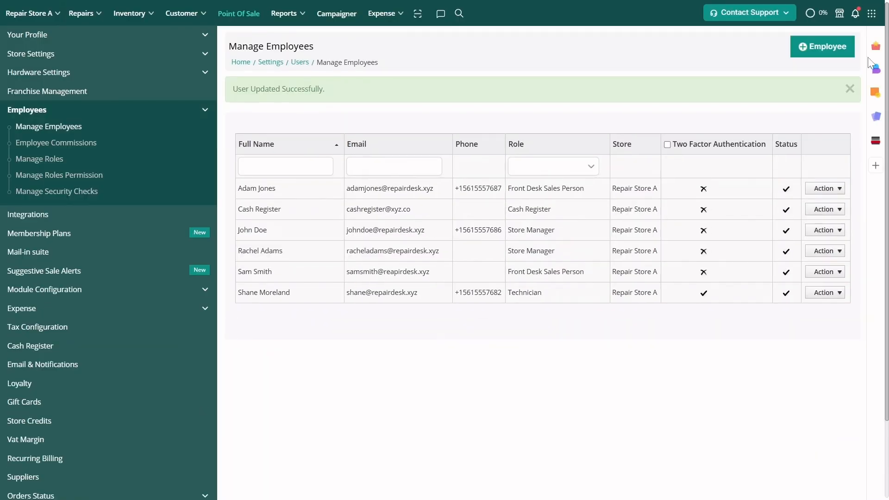
- Enter the employee access PIN for Clock In / Out and view the employee timesheet
{"action": "left_click", "coordinate": [872, 16]}
{"action": "left_click", "coordinate": [842, 41]}
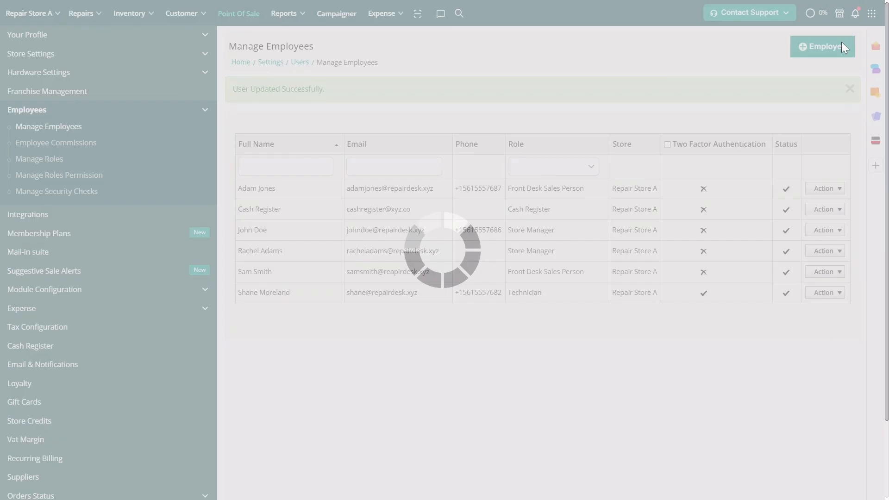
{"action": "left_click", "coordinate": [353, 279]}
{"action": "type", "text": "••••"}
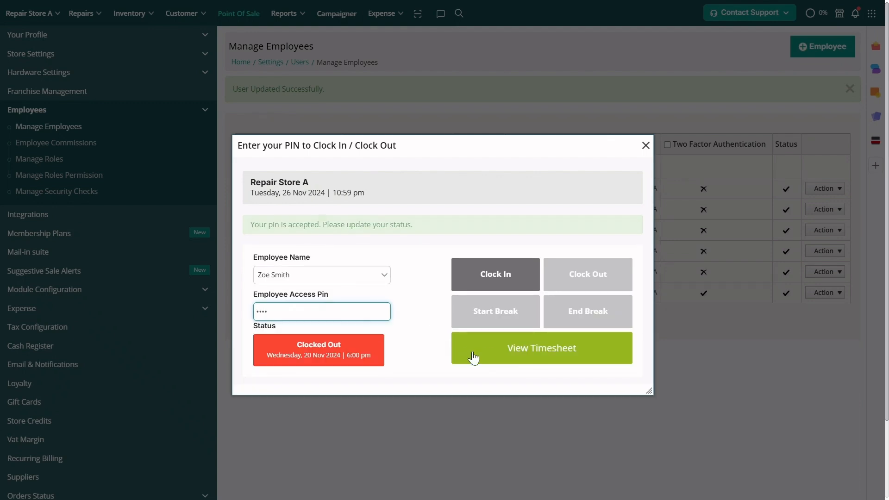
{"action": "left_click", "coordinate": [487, 321]}
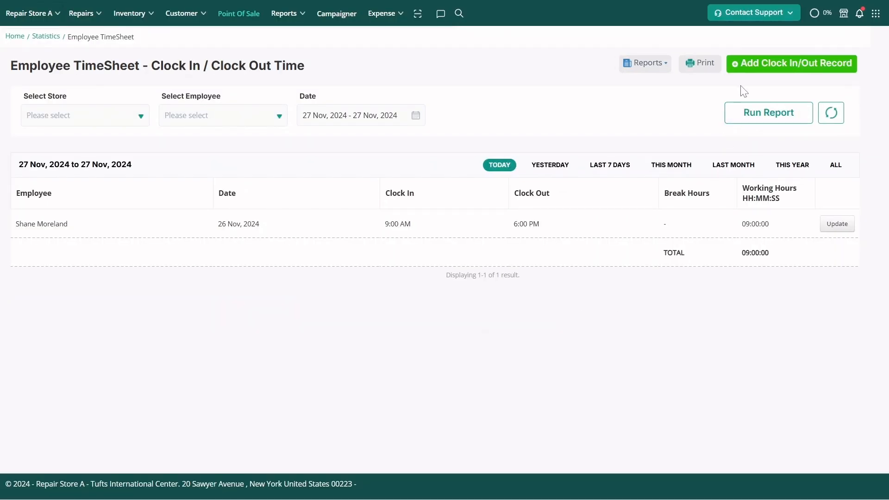
- Start a new clock in/out record dated 2024-11-27 with a clock-in time of 10:00 AM
{"action": "left_click", "coordinate": [745, 67]}
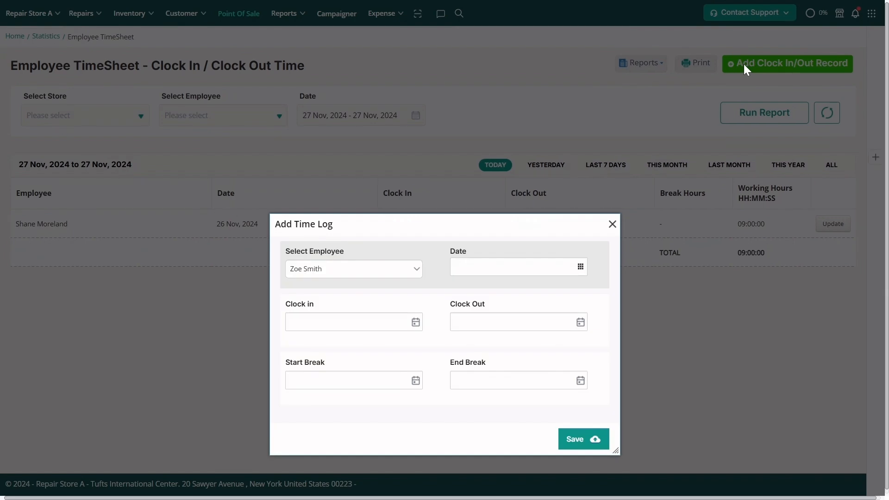
{"action": "left_click", "coordinate": [509, 267]}
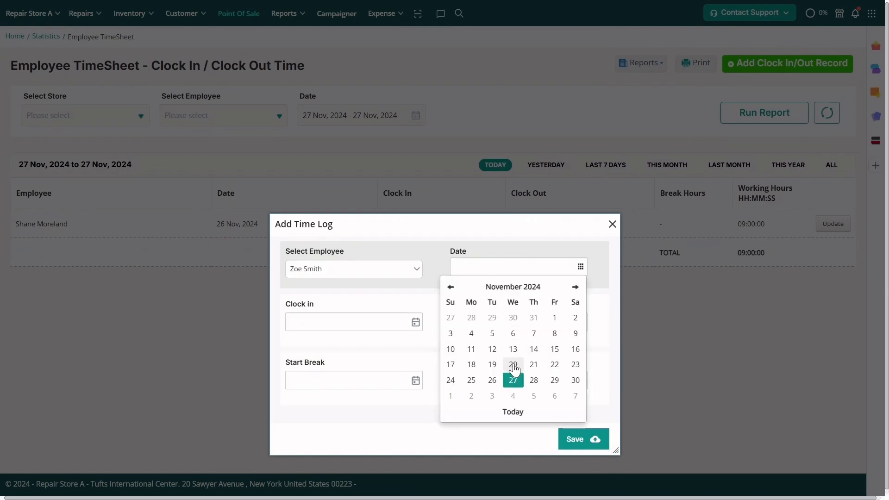
{"action": "left_click", "coordinate": [511, 378]}
{"action": "left_click", "coordinate": [324, 321]}
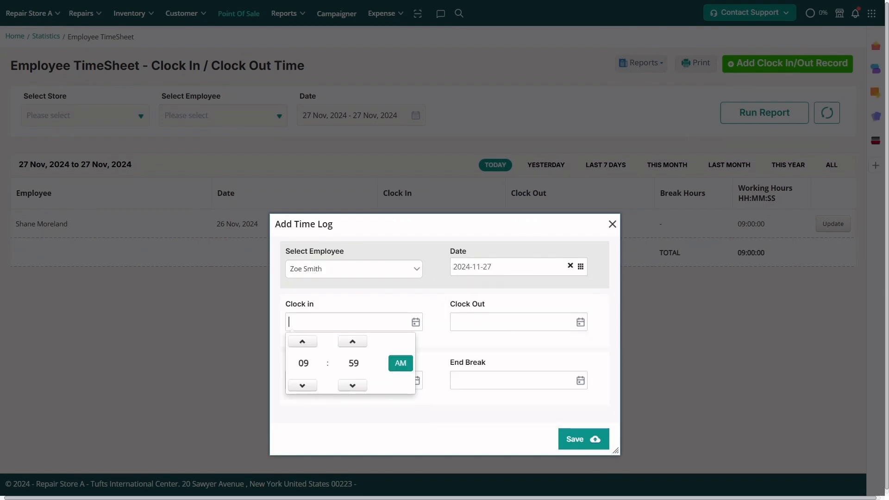
{"action": "left_click", "coordinate": [351, 341]}
- Set the clock-out time to 6:00 PM and save the time log
{"action": "left_click", "coordinate": [494, 322]}
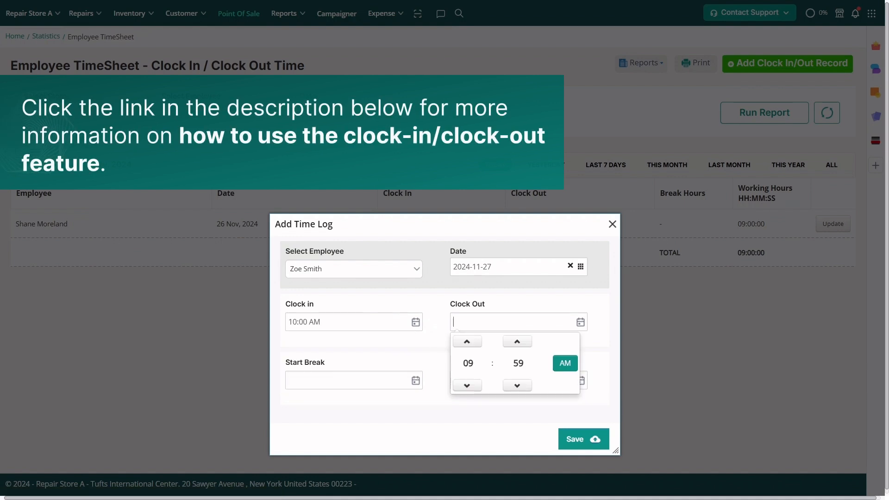
{"action": "left_click", "coordinate": [463, 386]}
{"action": "left_click", "coordinate": [463, 387]}
{"action": "left_click", "coordinate": [463, 387]}
{"action": "left_click", "coordinate": [463, 386]}
{"action": "left_click", "coordinate": [511, 344]}
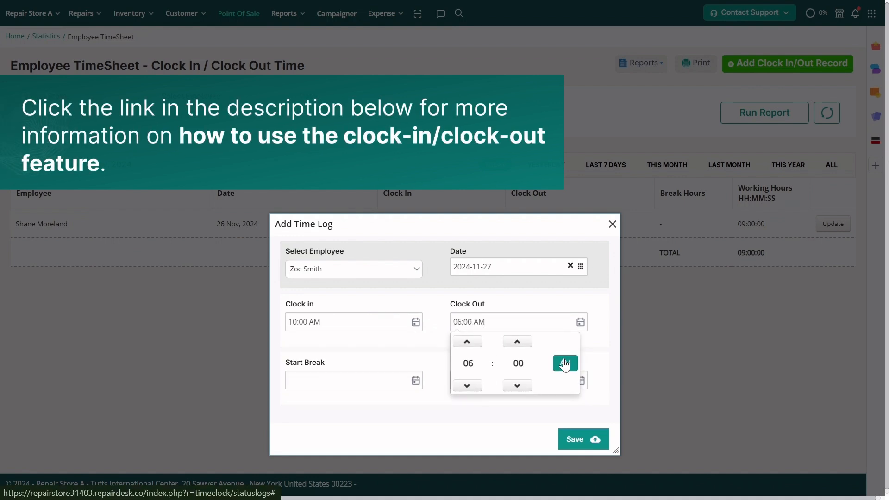
{"action": "left_click", "coordinate": [564, 362]}
{"action": "left_click", "coordinate": [536, 417]}
{"action": "left_click", "coordinate": [575, 439]}
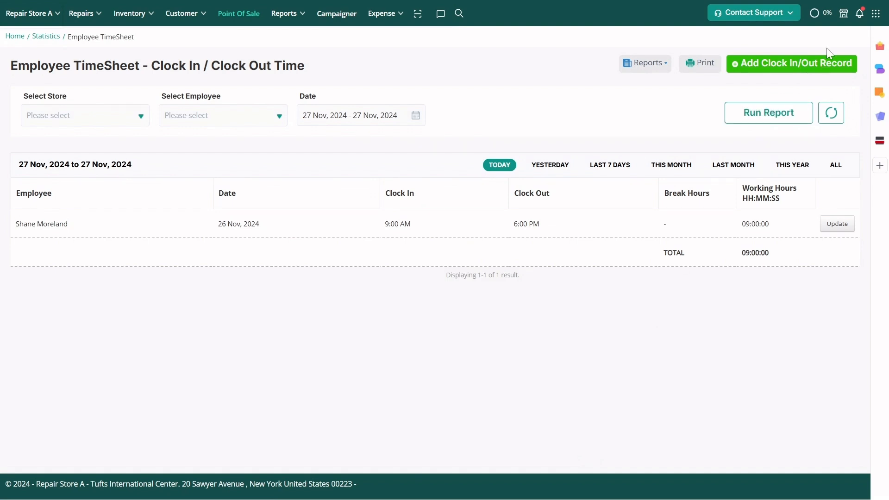
- Start creating a new expense code in the Expense Codes section of the store settings
{"action": "left_click", "coordinate": [869, 16]}
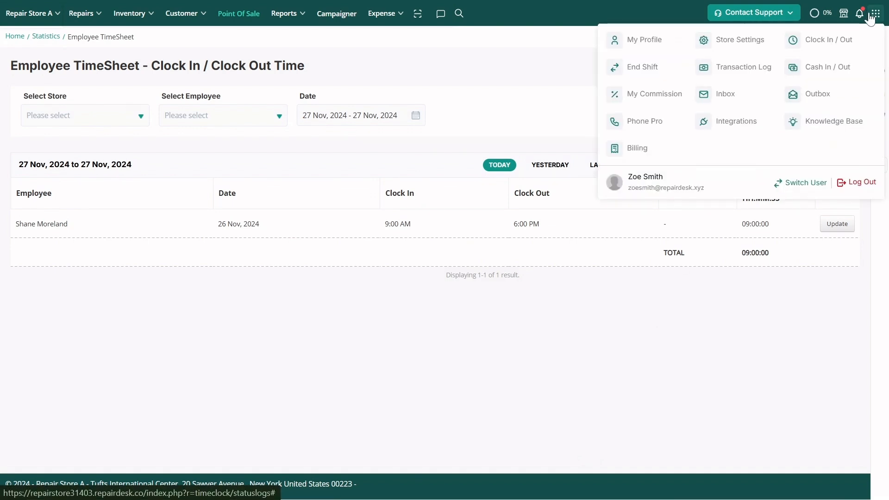
{"action": "left_click", "coordinate": [760, 45]}
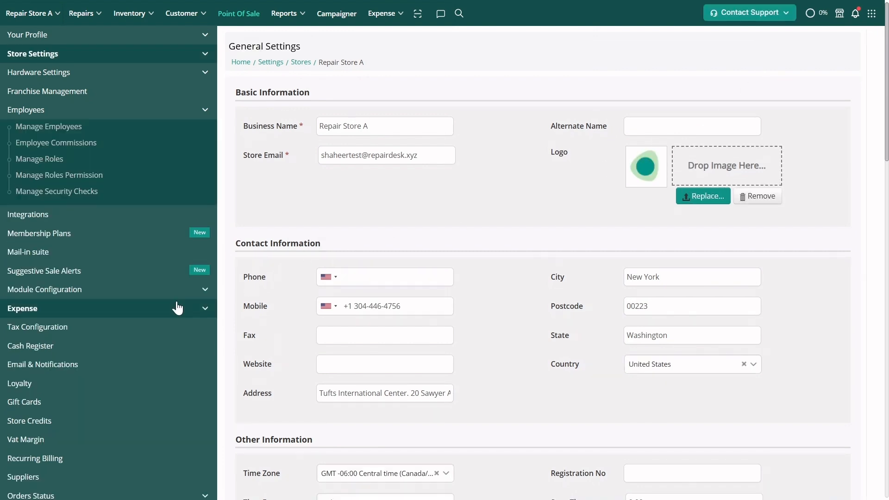
{"action": "left_click", "coordinate": [177, 306]}
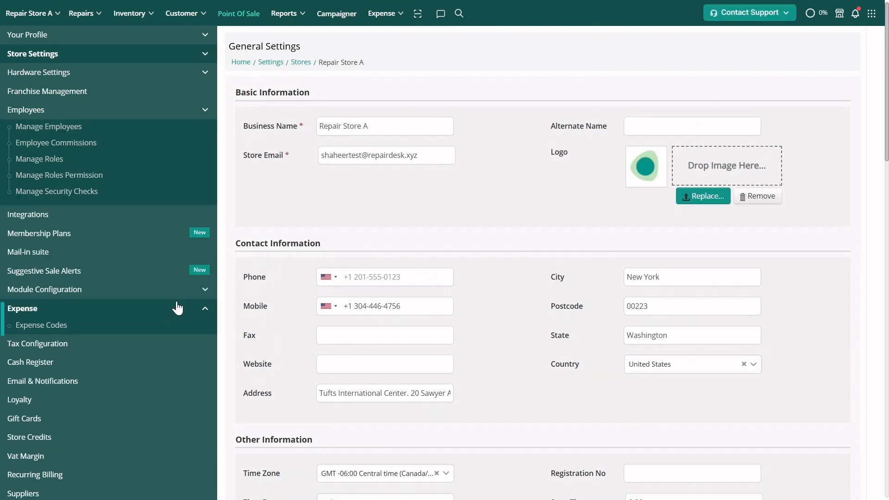
{"action": "left_click", "coordinate": [51, 328]}
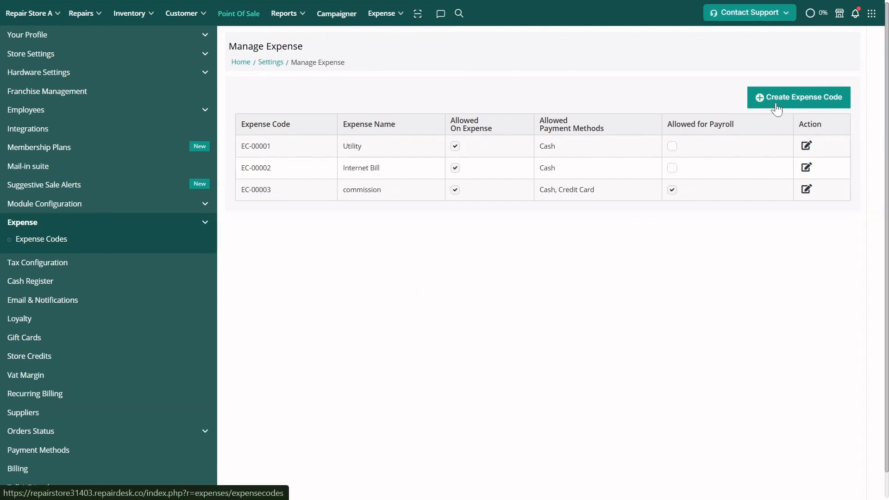
{"action": "left_click", "coordinate": [778, 108]}
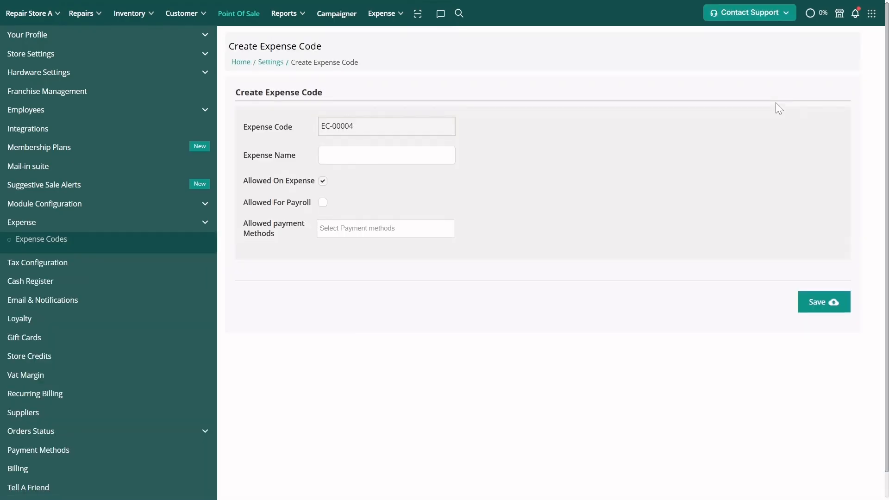
- Name the expense code Payroll, allow it for payroll, and add Cash and Credit Card as allowed payment methods
{"action": "left_click", "coordinate": [368, 160]}
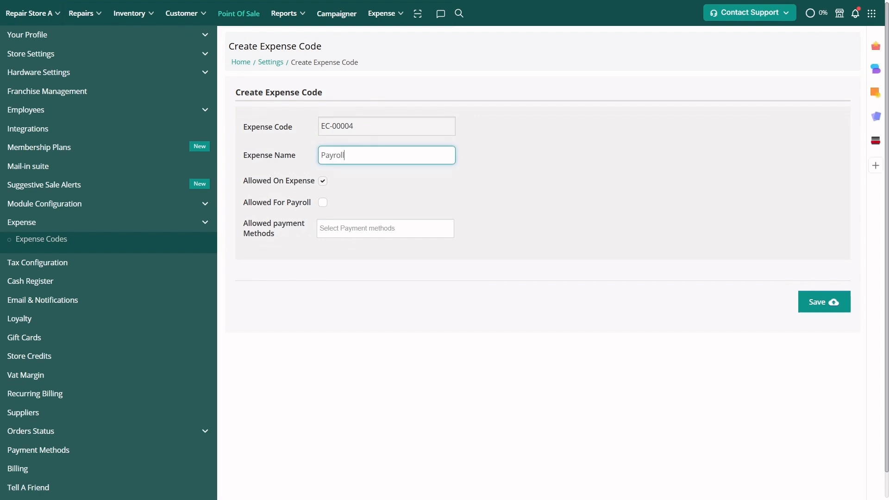
{"action": "left_click", "coordinate": [323, 206]}
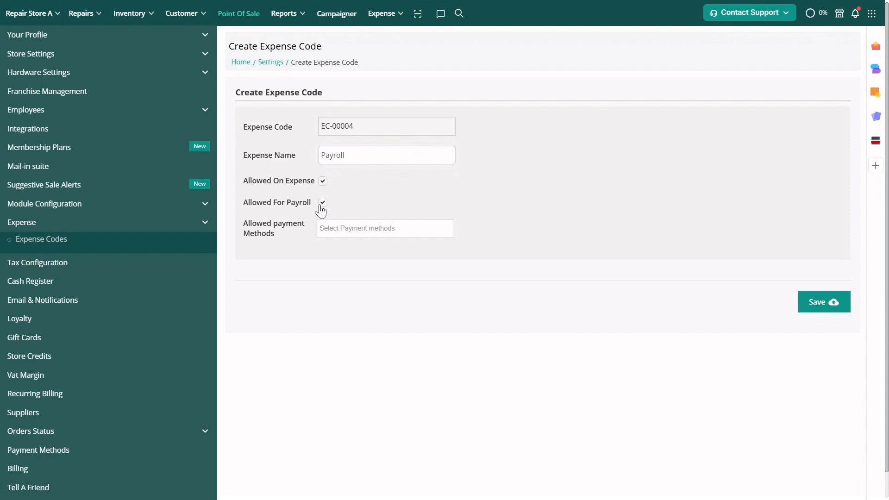
{"action": "left_click", "coordinate": [336, 228]}
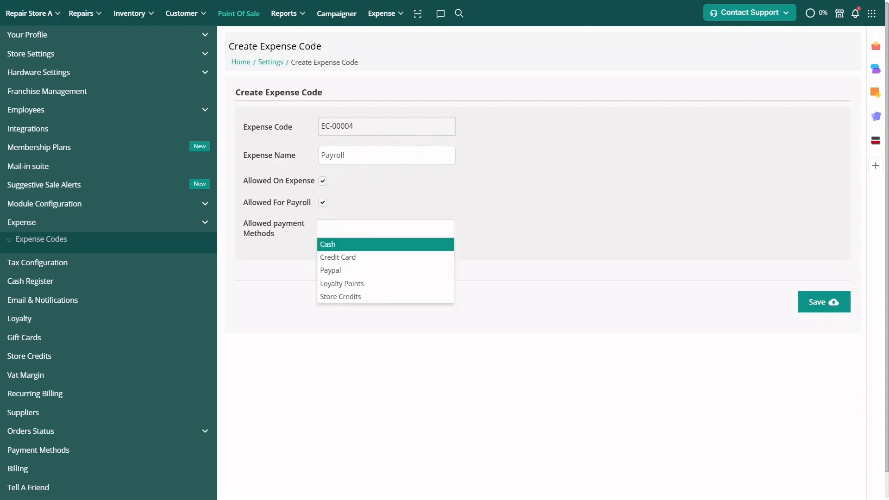
{"action": "left_click", "coordinate": [336, 245]}
{"action": "left_click", "coordinate": [359, 228]}
{"action": "left_click", "coordinate": [355, 259]}
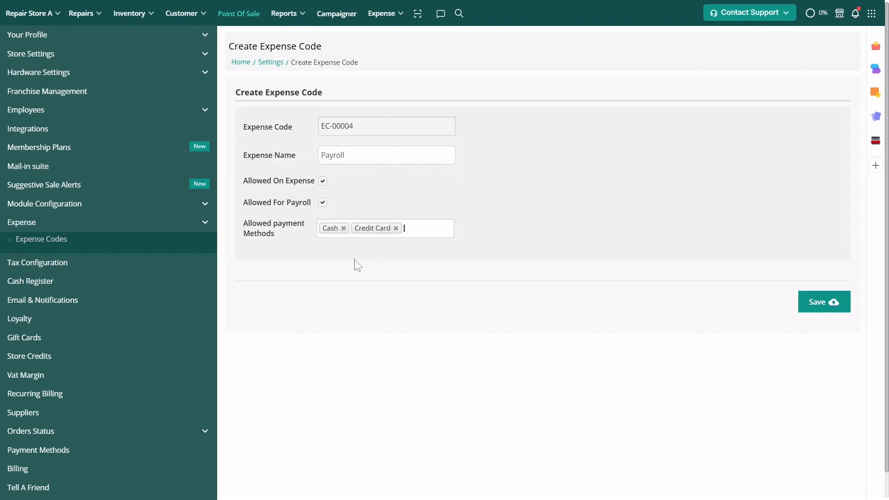
- Save the Payroll expense code and open the Employee Payroll report
{"action": "left_click", "coordinate": [809, 303]}
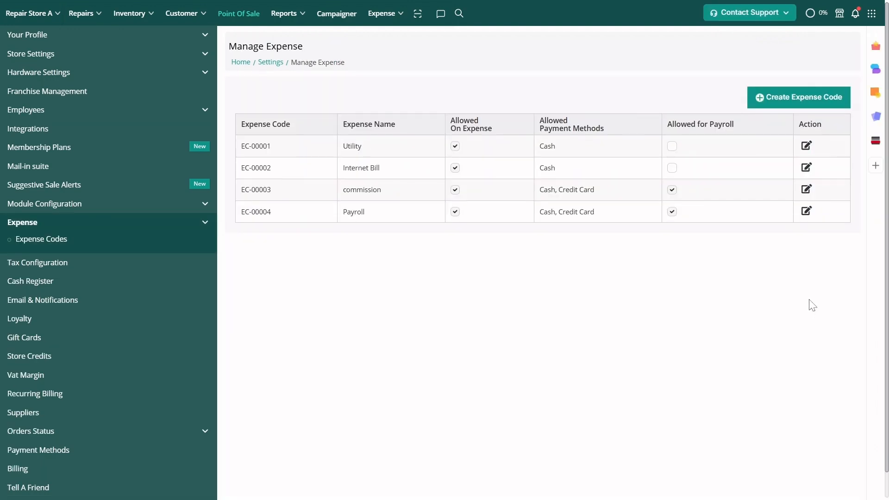
{"action": "left_click", "coordinate": [306, 15]}
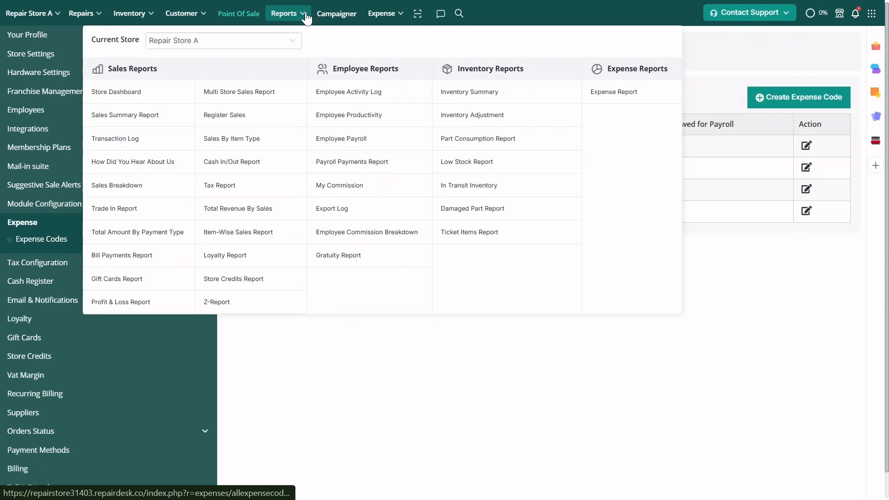
{"action": "left_click", "coordinate": [350, 140]}
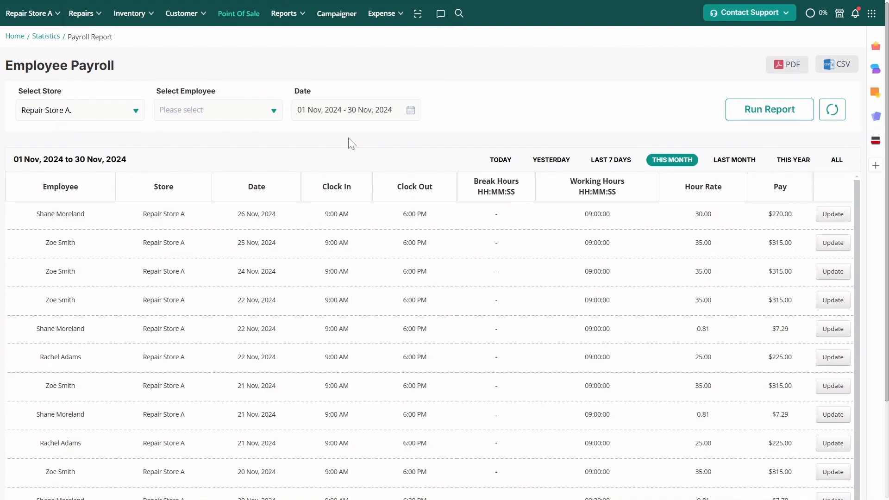
- Run the Employee Payroll report for the employee whose 27 Nov 2024 time was logged, covering the last 7 days
{"action": "left_click", "coordinate": [267, 111]}
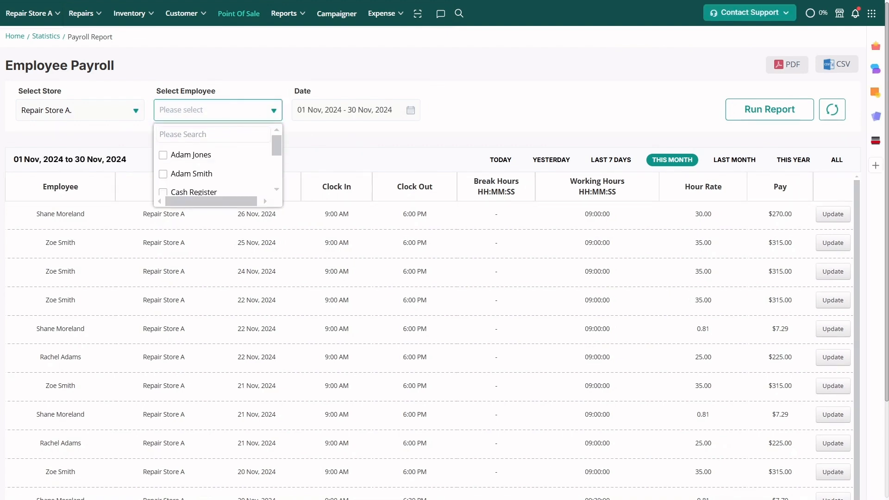
{"action": "type", "text": "zoe"}
{"action": "left_click", "coordinate": [219, 156]}
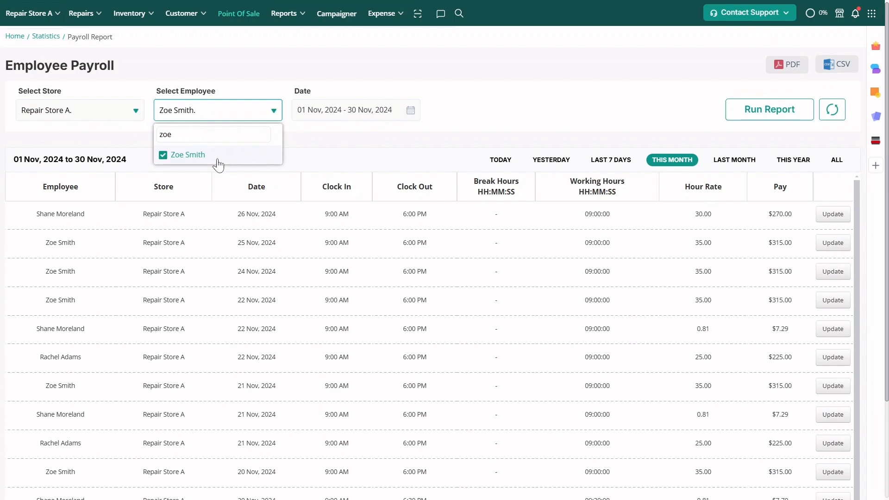
{"action": "left_click", "coordinate": [344, 111]}
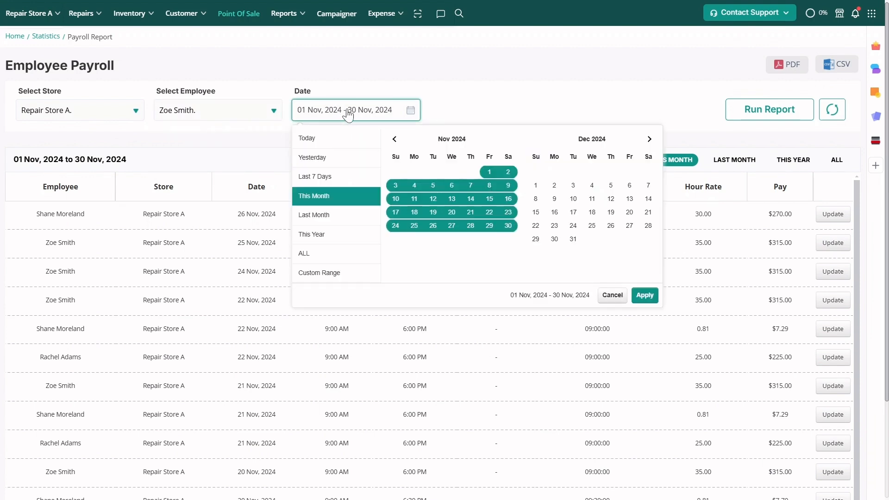
{"action": "left_click", "coordinate": [343, 177]}
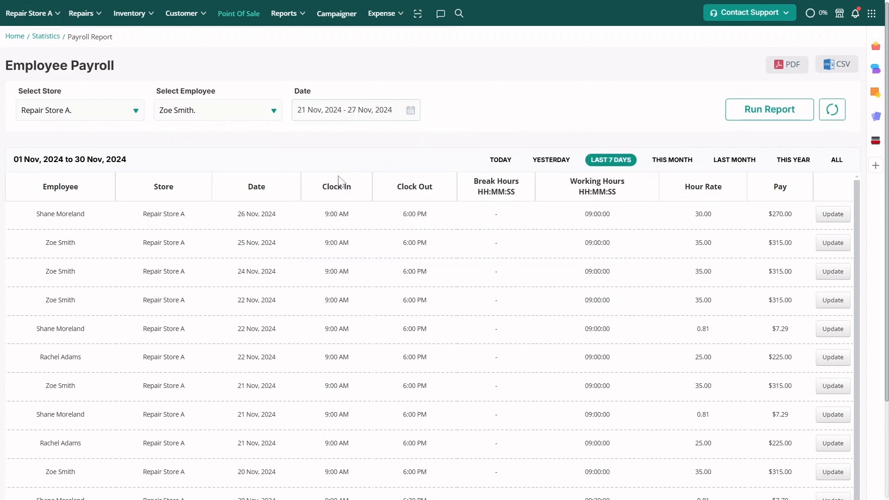
{"action": "left_click", "coordinate": [743, 111]}
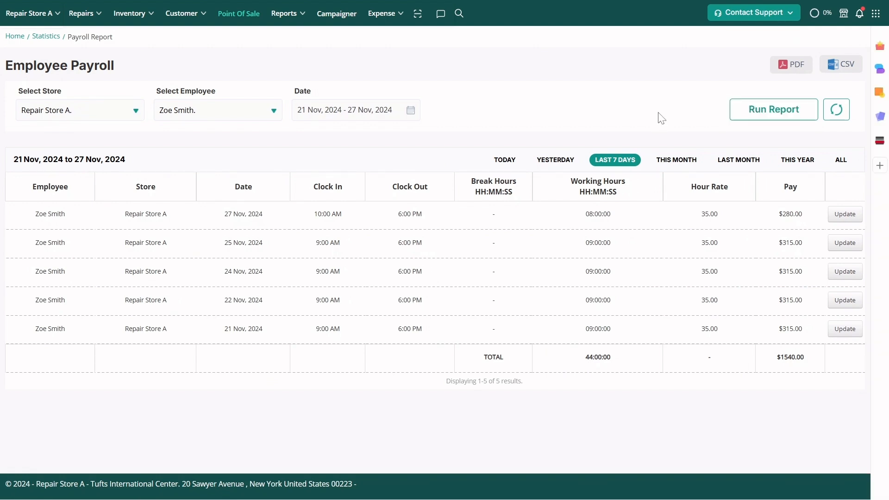
- Open the Payroll Payments Report and filter it to the same employee, keeping Repair Store A as the store
{"action": "mouse_move", "coordinate": [279, 23]}
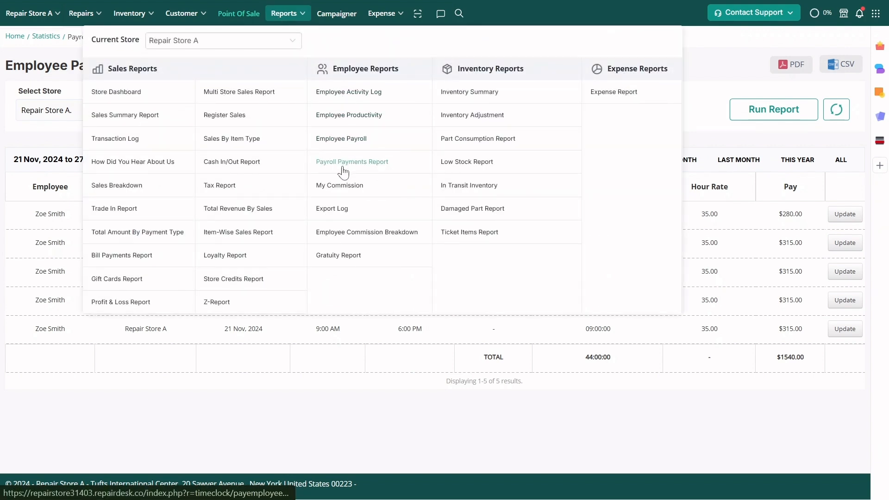
{"action": "left_click", "coordinate": [343, 164]}
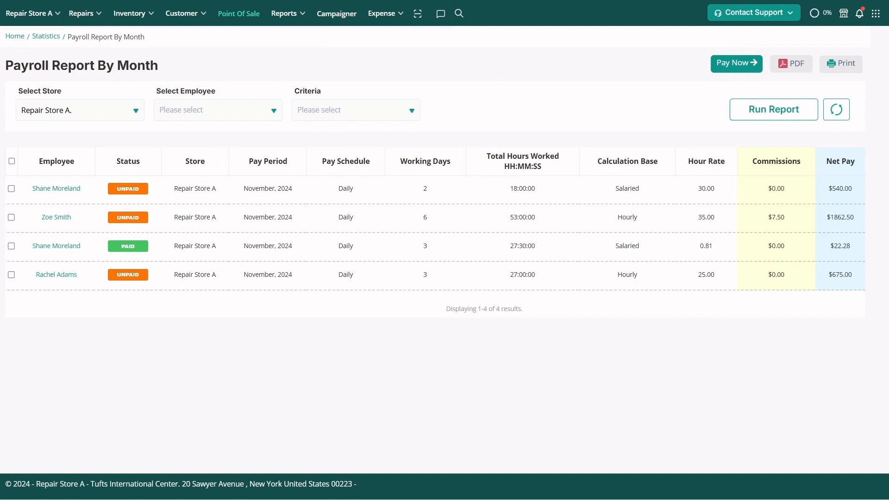
{"action": "left_click", "coordinate": [83, 110]}
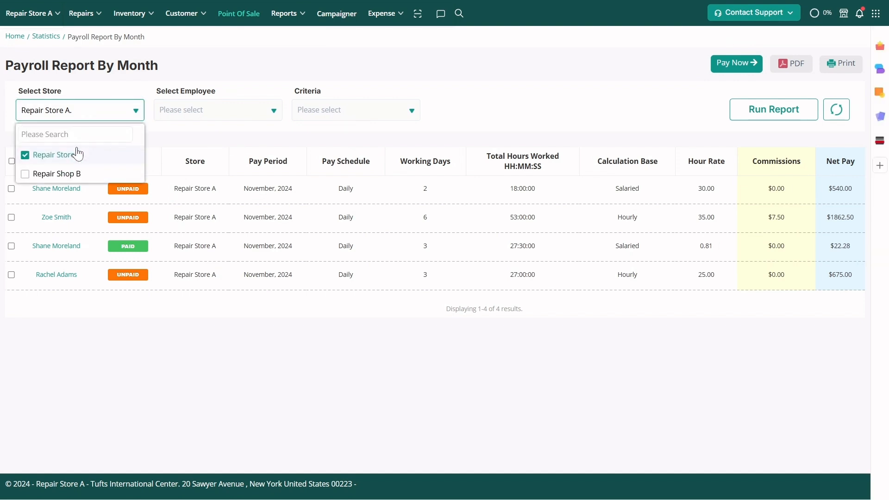
{"action": "left_click", "coordinate": [185, 111]}
{"action": "scroll", "coordinate": [179, 173], "scroll_direction": "down", "scroll_amount": 2}
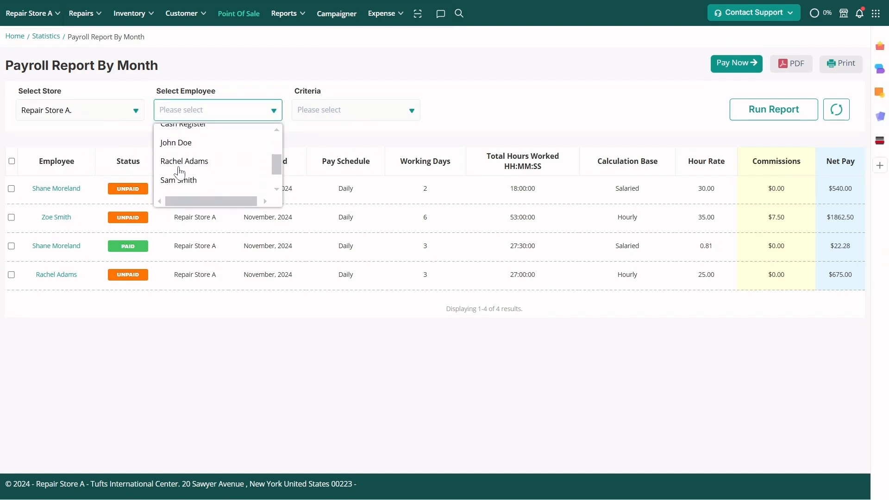
{"action": "scroll", "coordinate": [180, 172], "scroll_direction": "down", "scroll_amount": 2}
{"action": "left_click", "coordinate": [179, 186]}
- Add Status, Pay schedule and Month as filter criteria for the monthly payroll report
{"action": "left_click", "coordinate": [357, 115]}
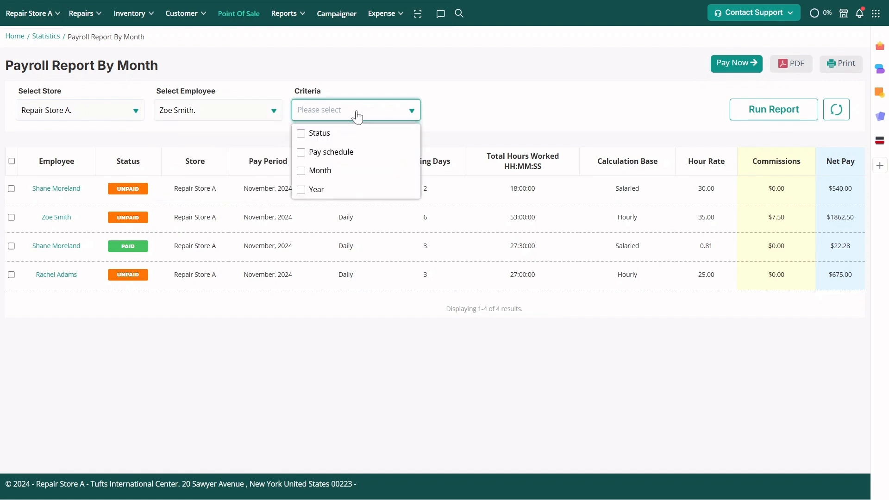
{"action": "left_click", "coordinate": [350, 133]}
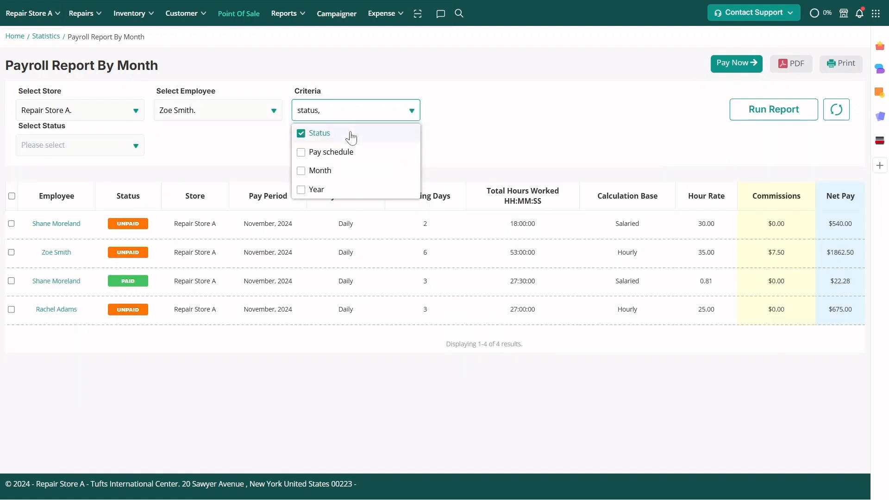
{"action": "left_click", "coordinate": [351, 153]}
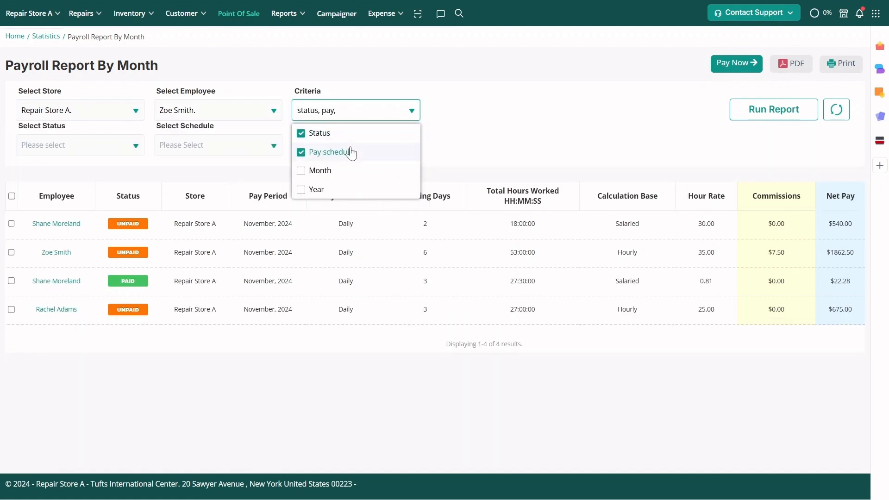
{"action": "left_click", "coordinate": [351, 171]}
- Run the monthly payroll report with status Unpaid, schedule Daily and month November
{"action": "left_click", "coordinate": [92, 146]}
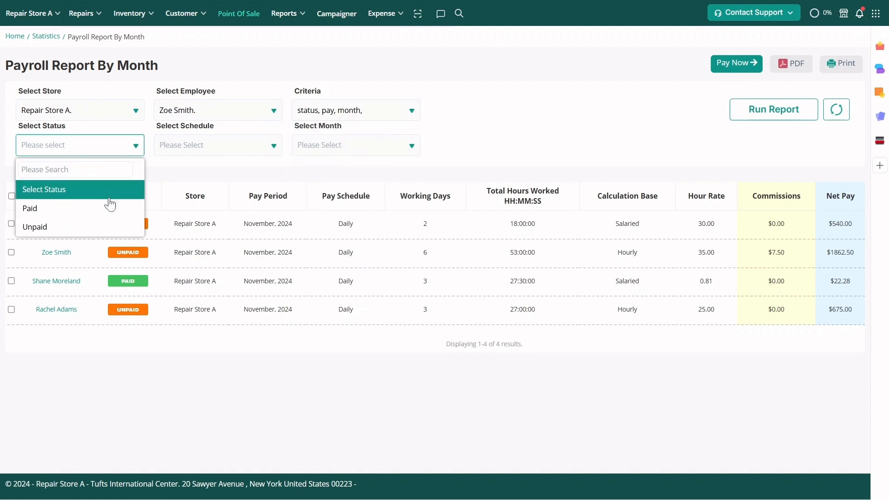
{"action": "left_click", "coordinate": [109, 228]}
{"action": "left_click", "coordinate": [210, 147]}
{"action": "left_click", "coordinate": [213, 210]}
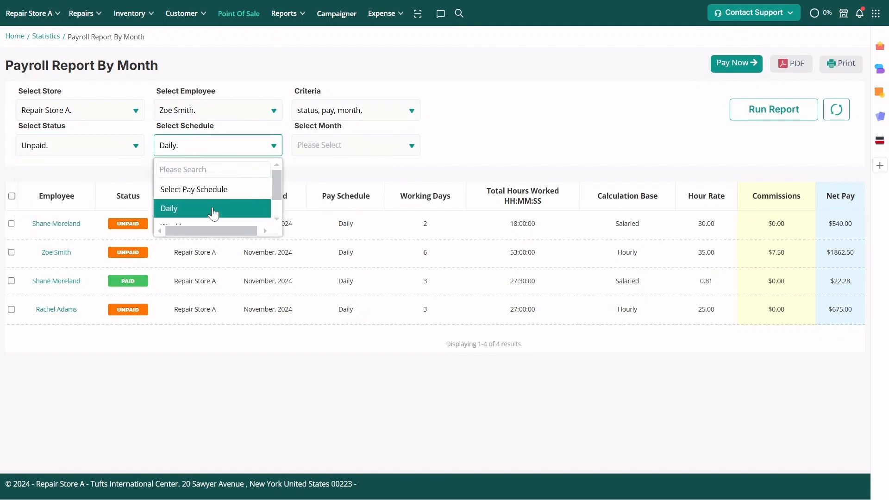
{"action": "left_click", "coordinate": [358, 149]}
{"action": "scroll", "coordinate": [363, 207], "scroll_direction": "down", "scroll_amount": 5}
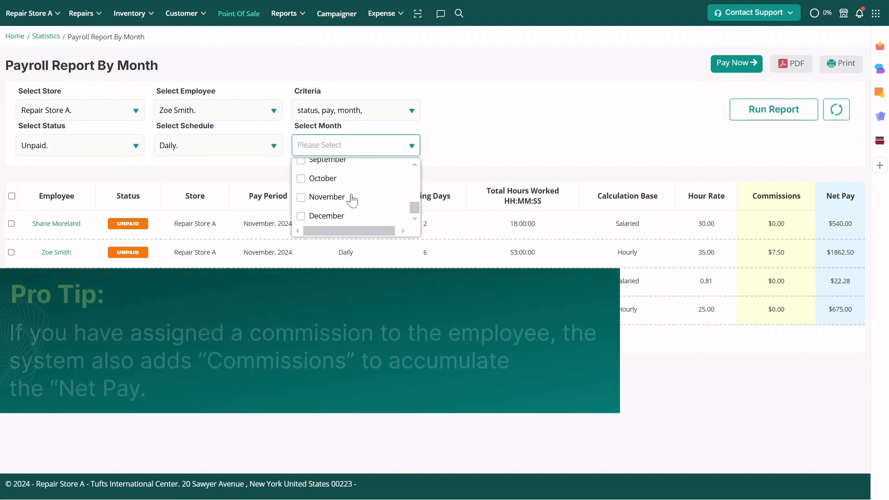
{"action": "left_click", "coordinate": [349, 198]}
{"action": "left_click", "coordinate": [557, 135]}
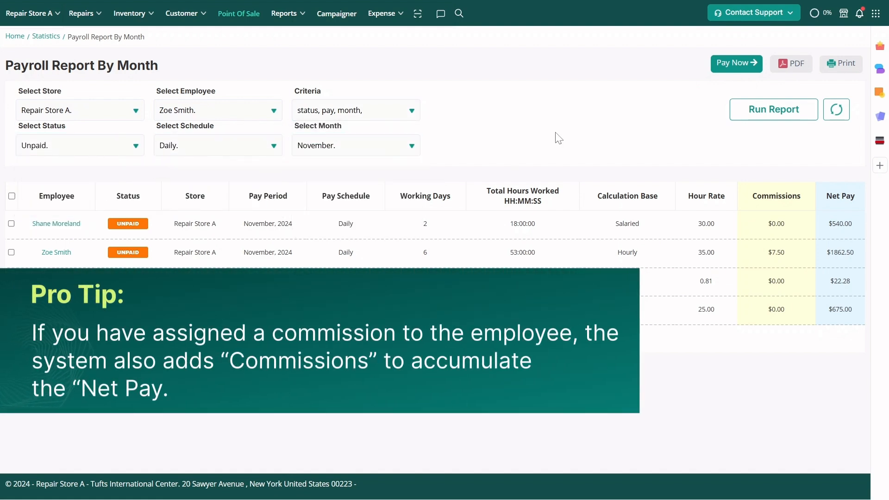
{"action": "left_click", "coordinate": [801, 110]}
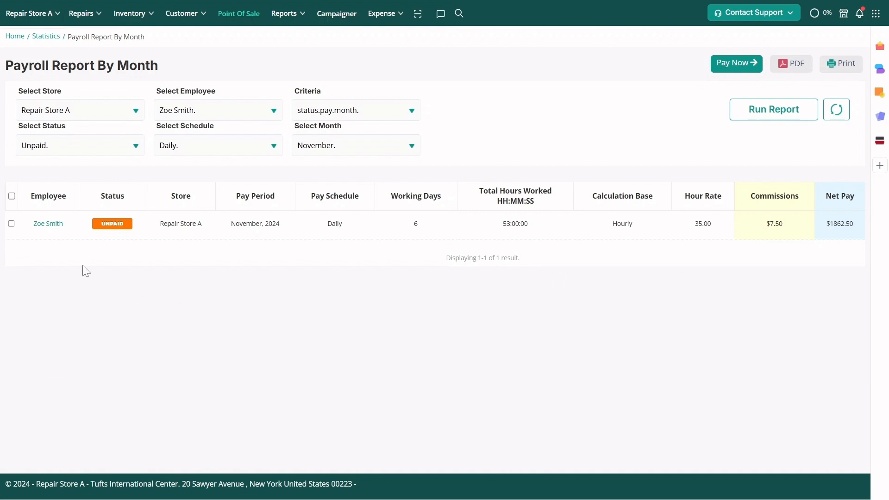
- Pay the employee's unpaid November payroll entry under expense code Payroll--EC-00004, then save and post the expense
{"action": "left_click", "coordinate": [11, 224]}
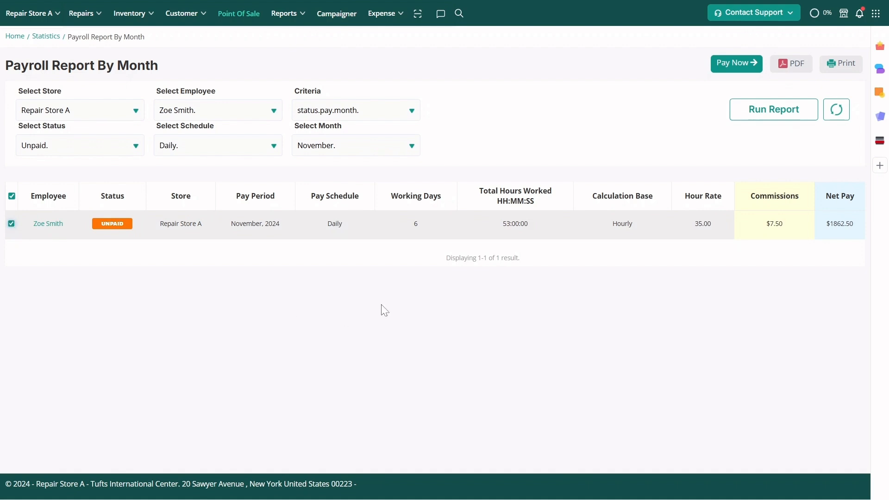
{"action": "left_click", "coordinate": [719, 69]}
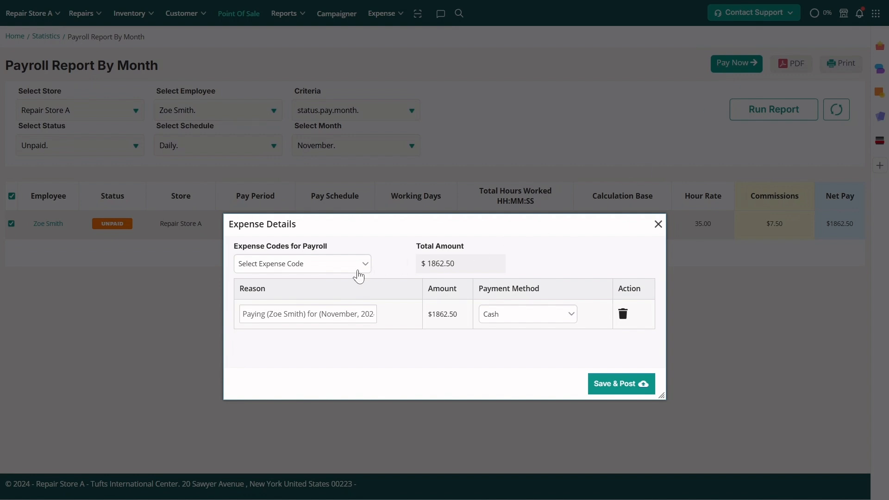
{"action": "left_click", "coordinate": [359, 272]}
{"action": "left_click", "coordinate": [359, 325]}
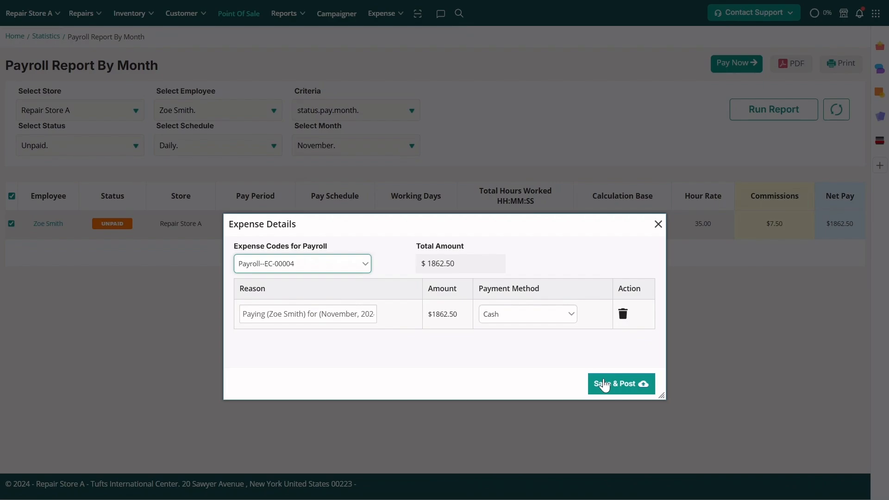
{"action": "left_click", "coordinate": [605, 385]}
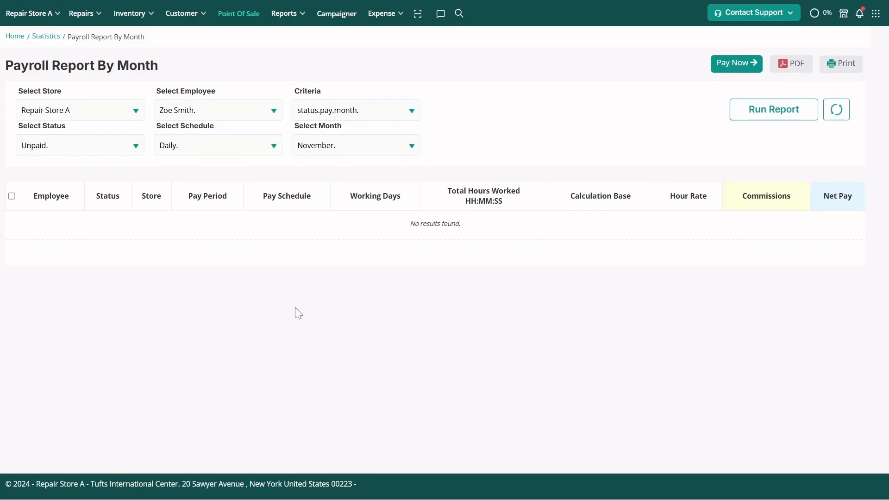
- Switch the report's status filter to Paid and rerun the report for the same employee
{"action": "left_click", "coordinate": [107, 151]}
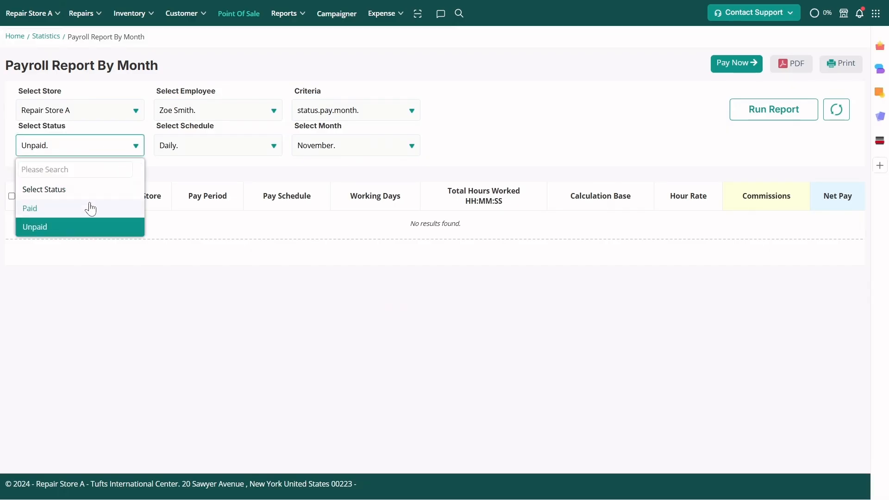
{"action": "left_click", "coordinate": [89, 208]}
{"action": "left_click", "coordinate": [787, 119]}
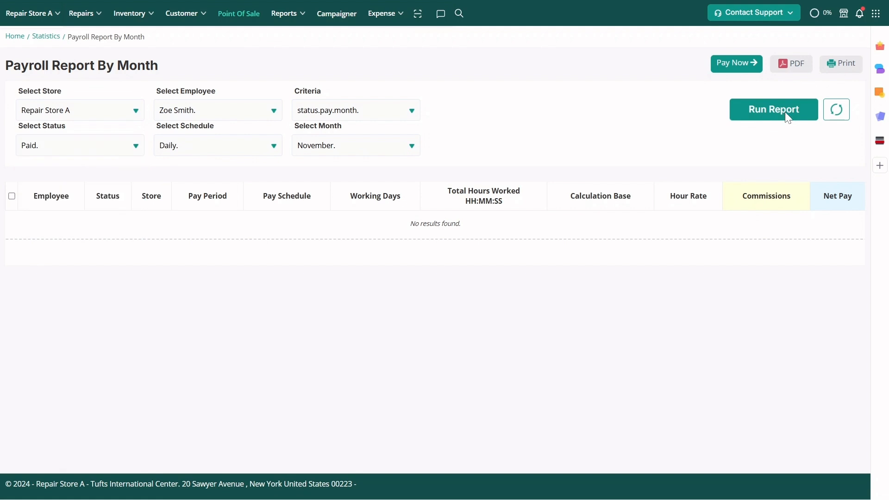